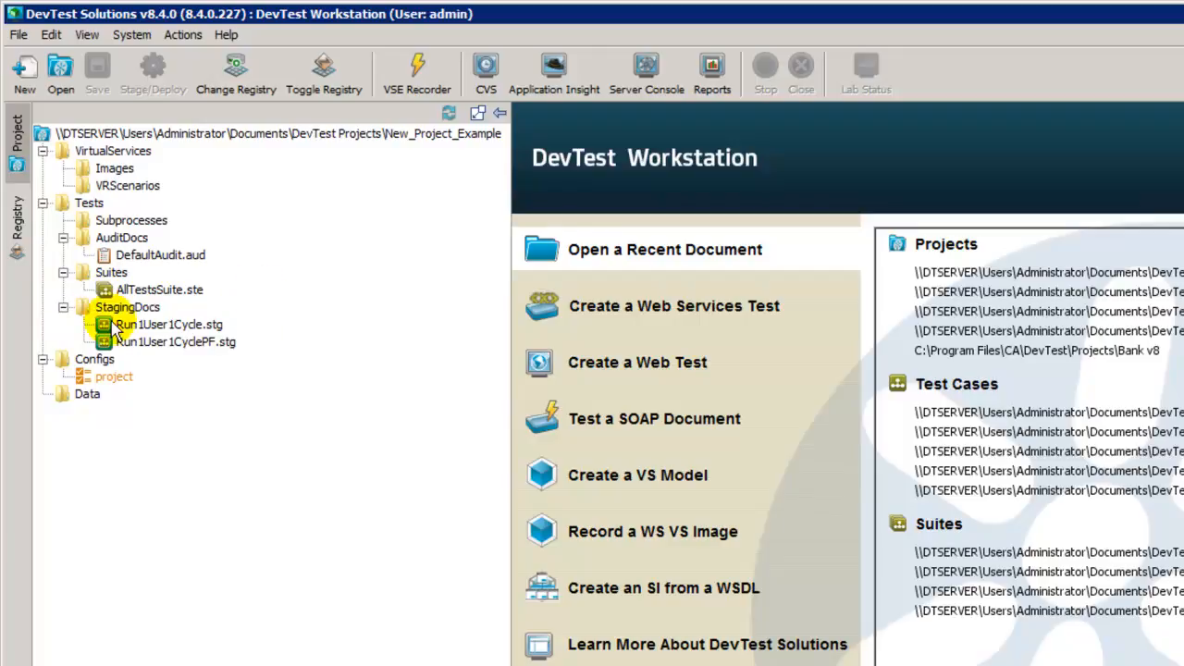
# - Select the project configuration in the Configs folder of New_Project_Example
pyautogui.click(109, 379)
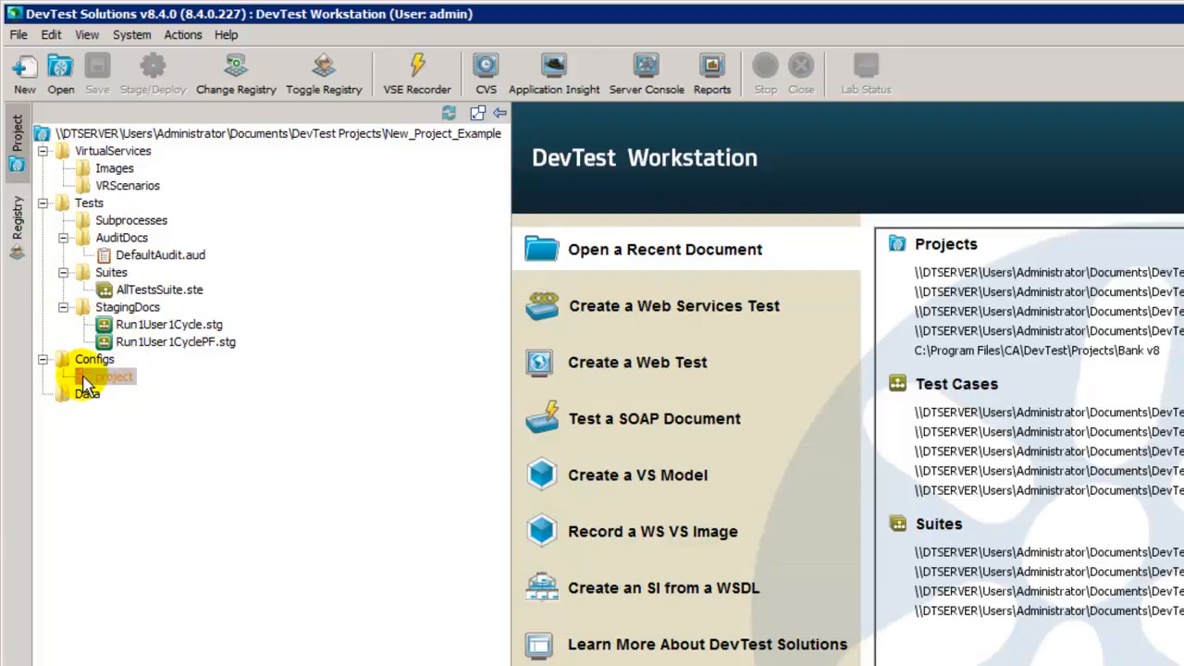
pyautogui.doubleClick(83, 379)
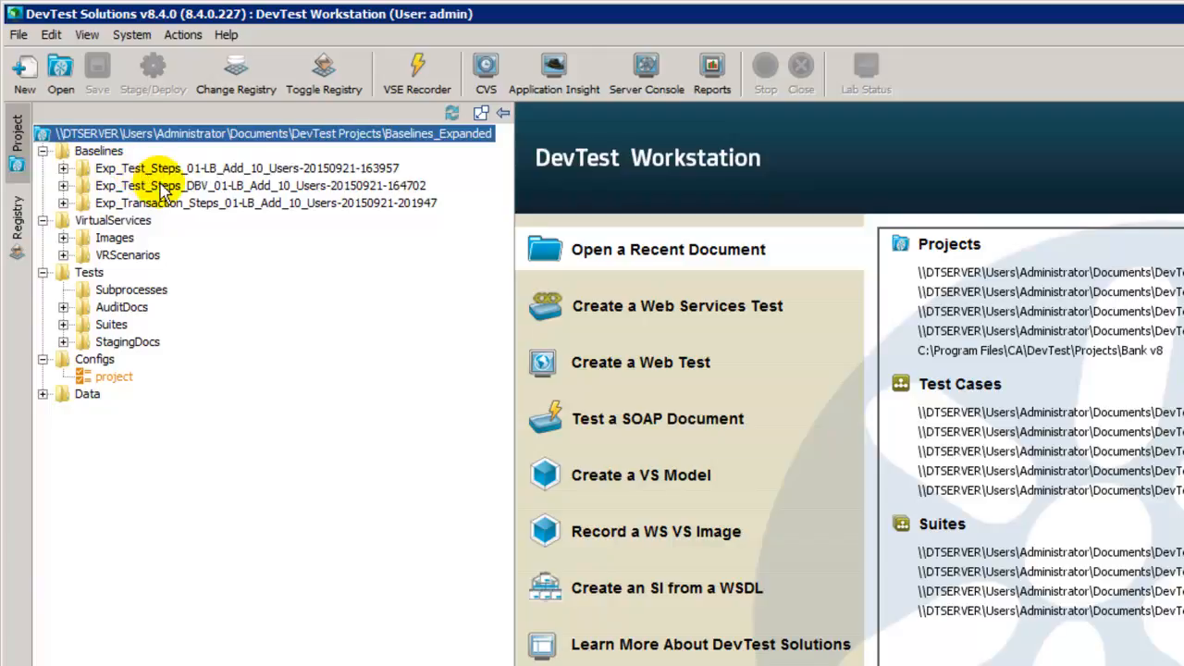
# - Look through the baseline tests in the Exp_Test_Steps_01 and Exp_Test_Steps_DBV_01 folders of the Baselines_Expanded project, collapsing each folder after viewing
pyautogui.click(63, 169)
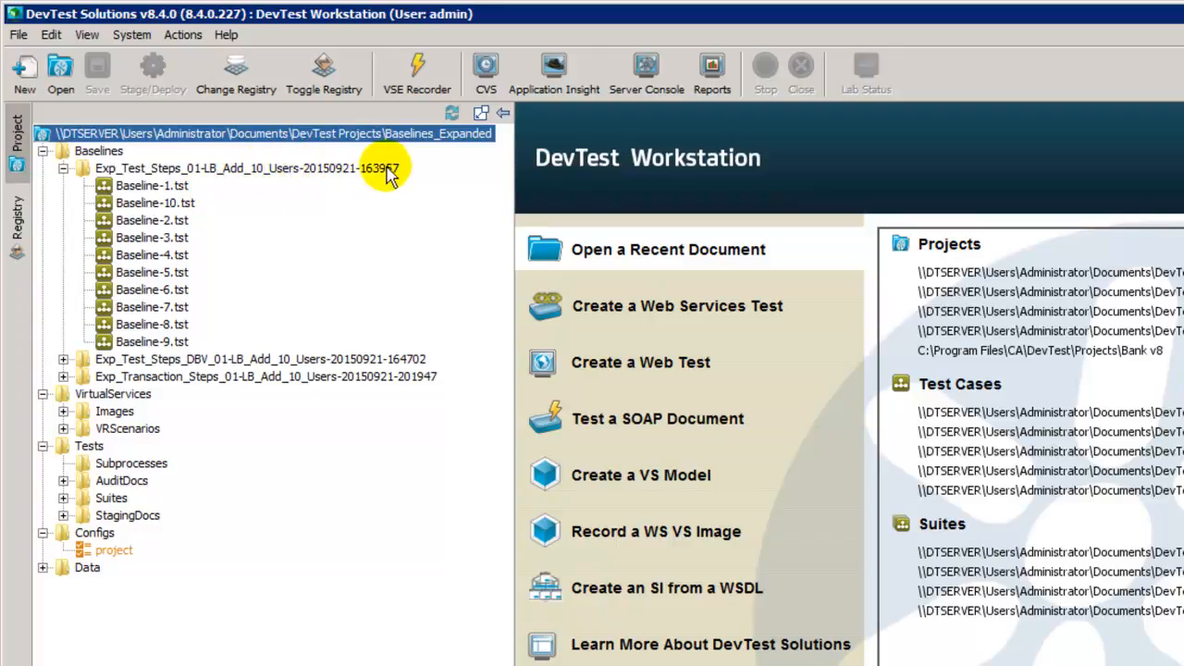
pyautogui.click(63, 170)
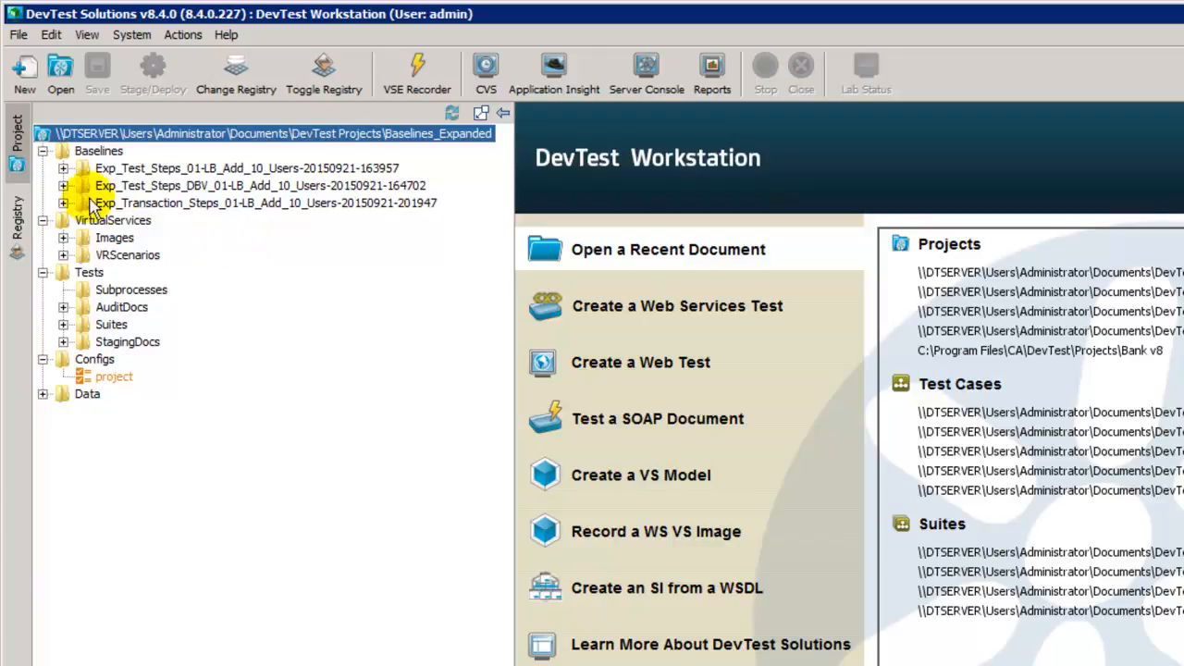
pyautogui.click(63, 184)
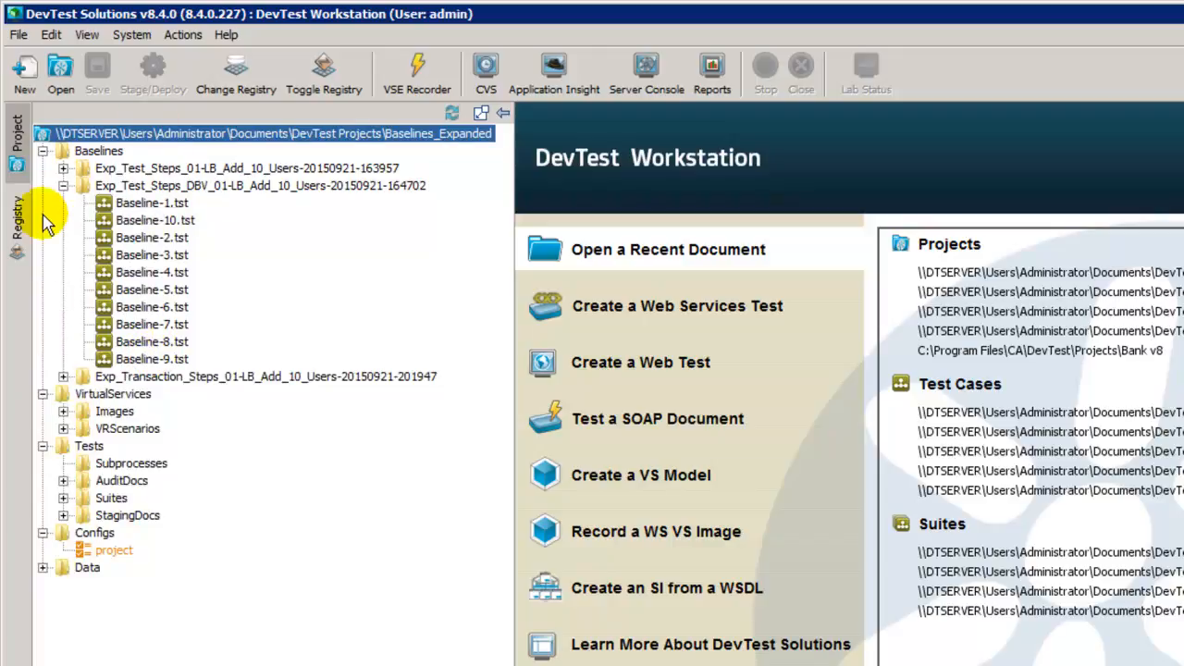
pyautogui.click(63, 185)
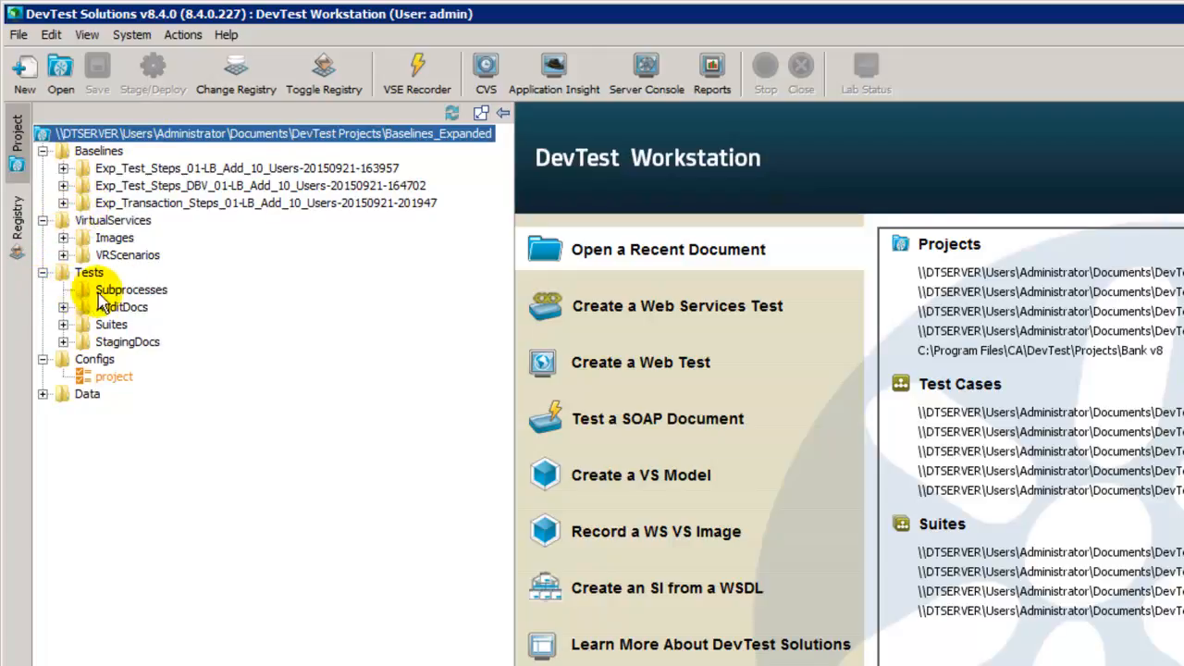
# - Expand the AuditDocs, Suites and StagingDocs folders under Tests and inspect their files along with the Data folder
pyautogui.click(63, 307)
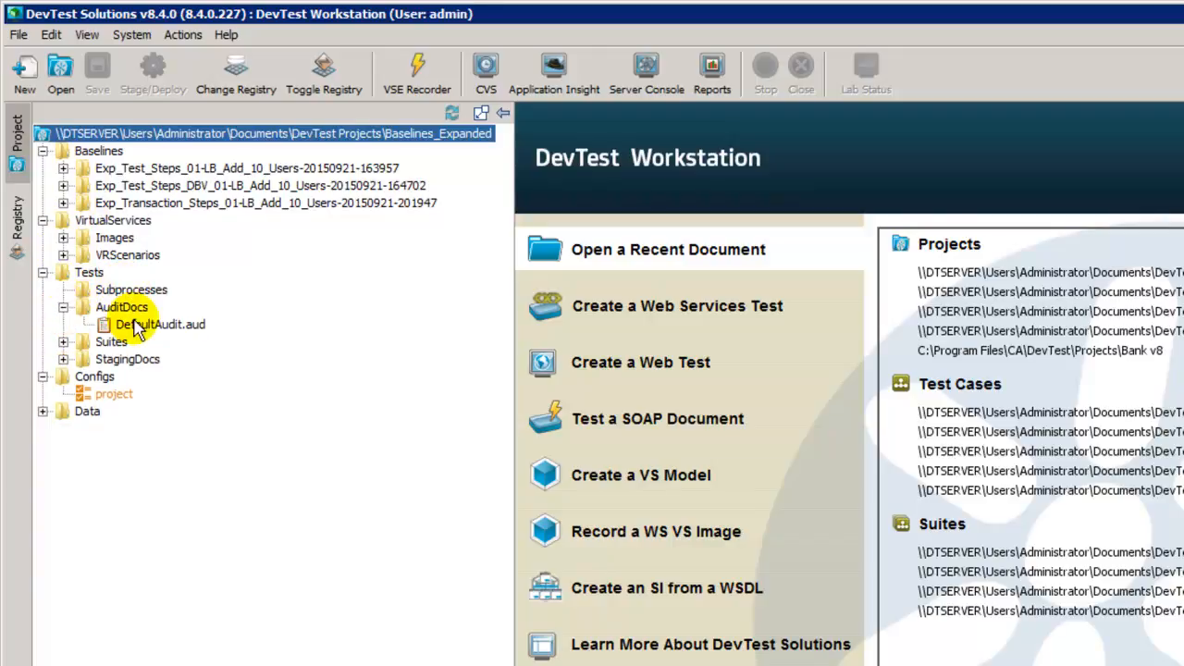
pyautogui.click(63, 342)
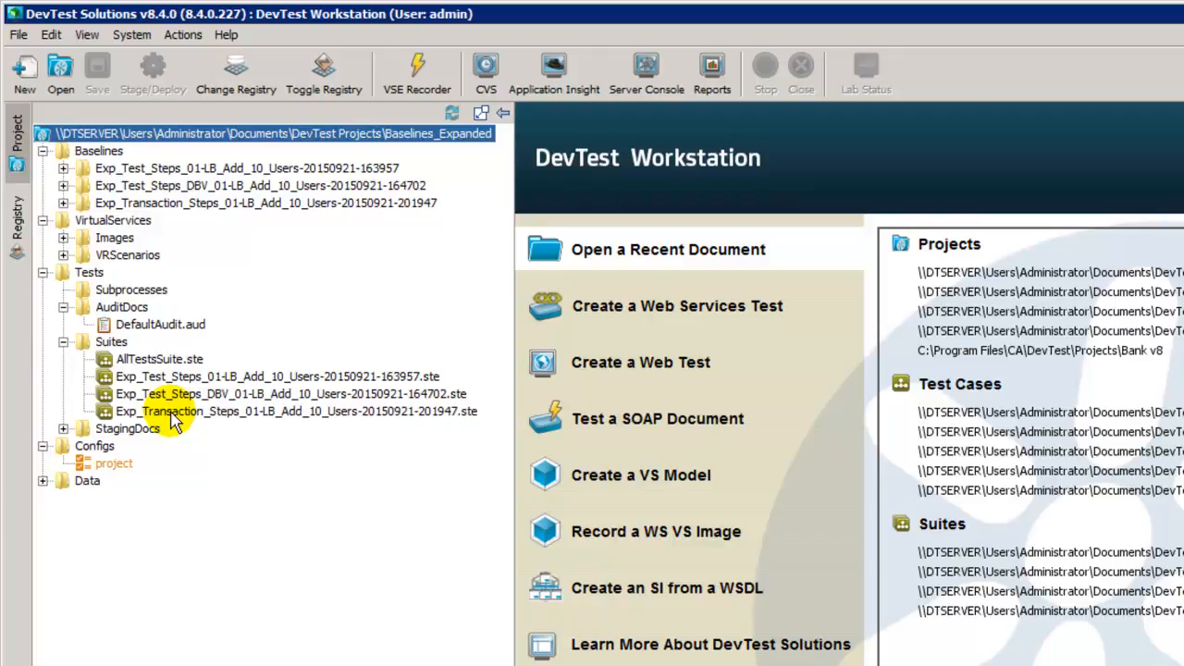
pyautogui.doubleClick(118, 429)
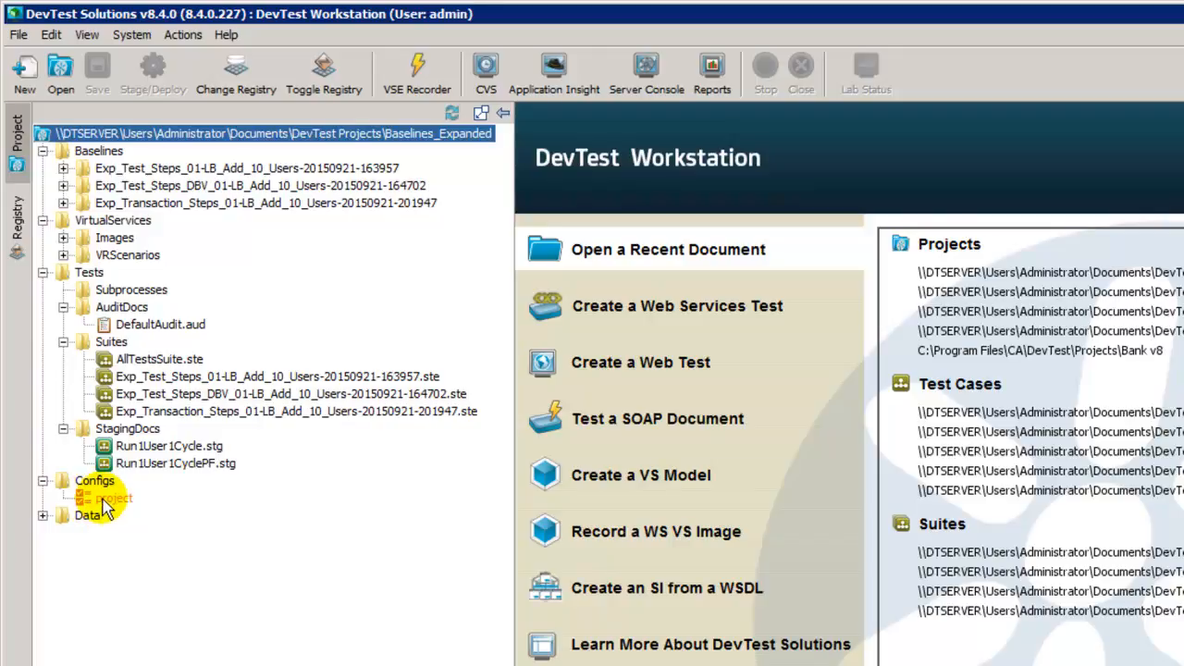
pyautogui.click(42, 515)
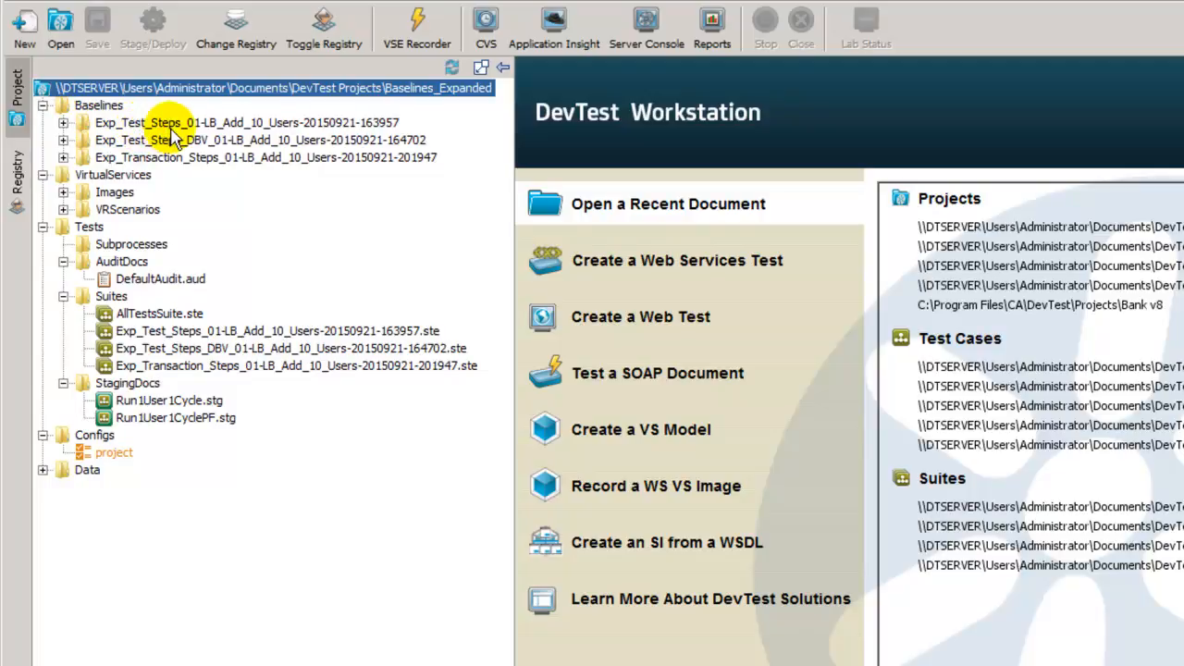
# - Open Baseline-1.tst from the Exp_Test_Steps_01 baseline folder and review the request XML of its addUserObject web service step
pyautogui.click(62, 122)
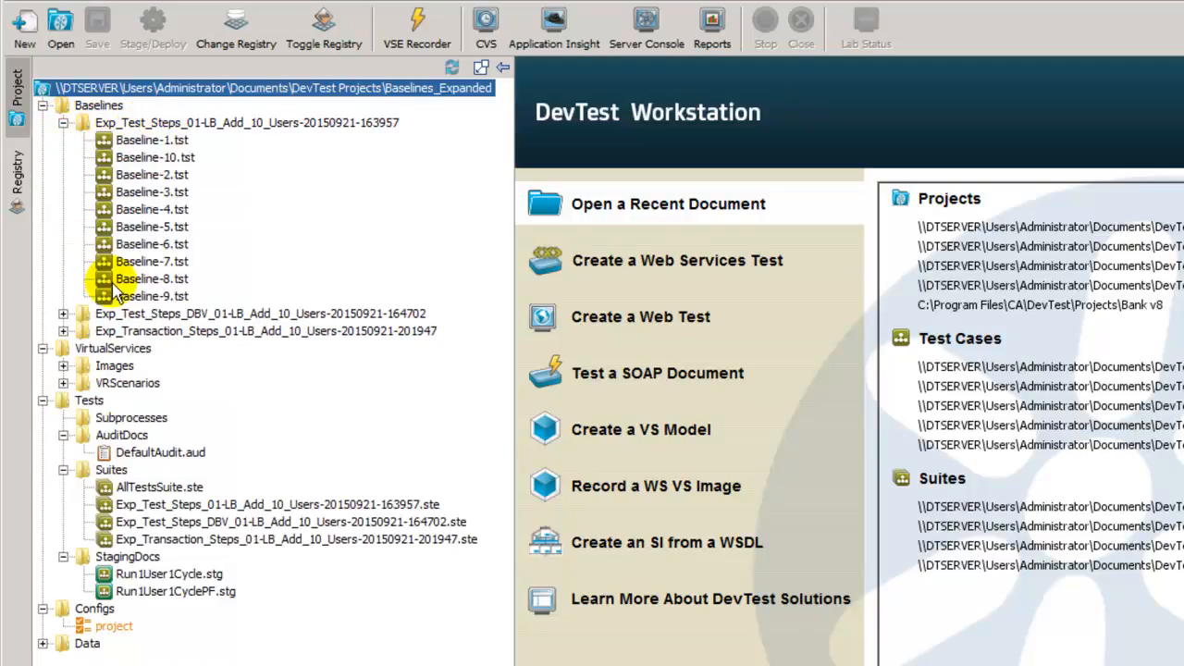
pyautogui.doubleClick(107, 145)
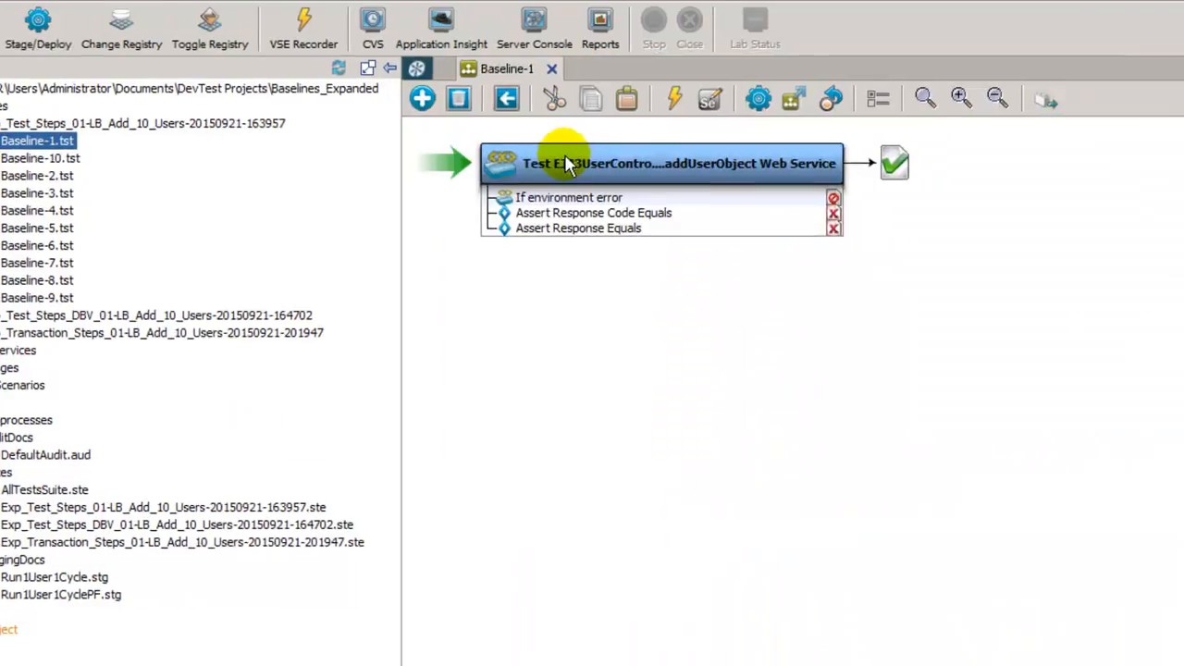
pyautogui.click(599, 166)
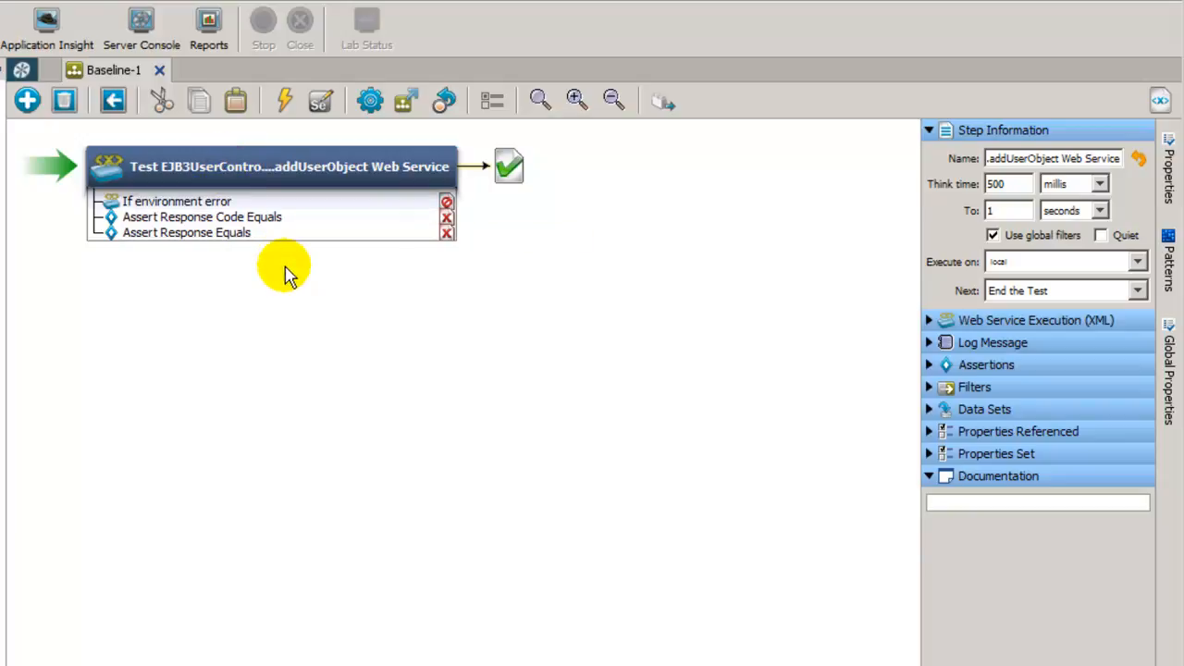
pyautogui.doubleClick(254, 167)
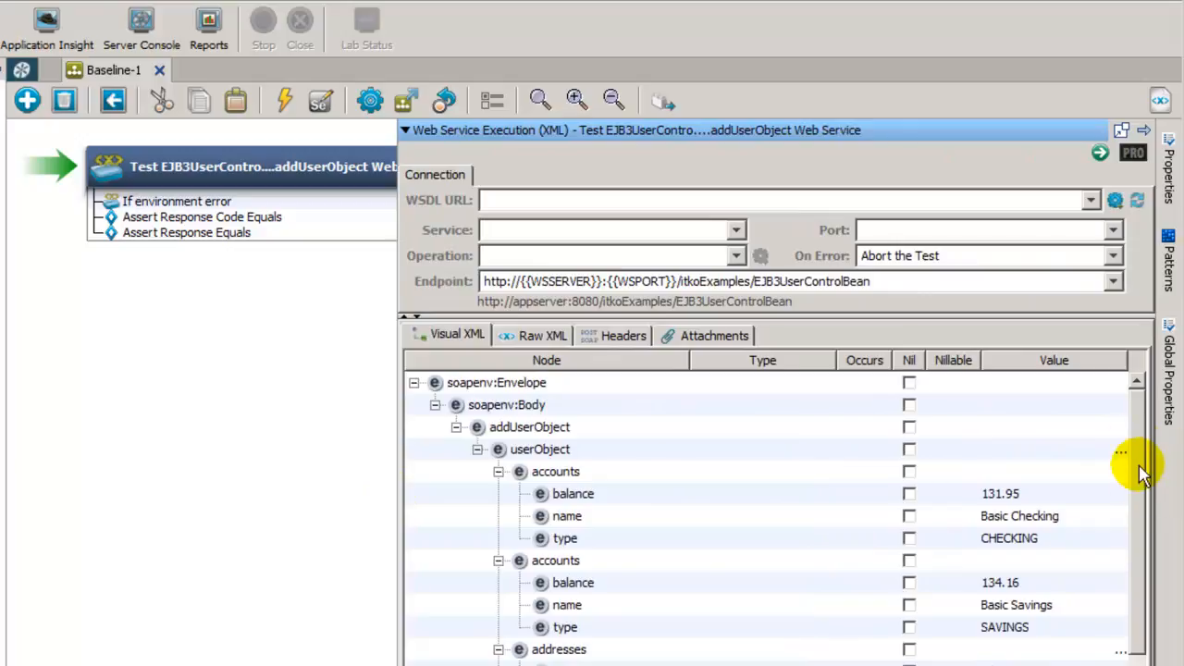
pyautogui.scroll(-5, 1136, 602)
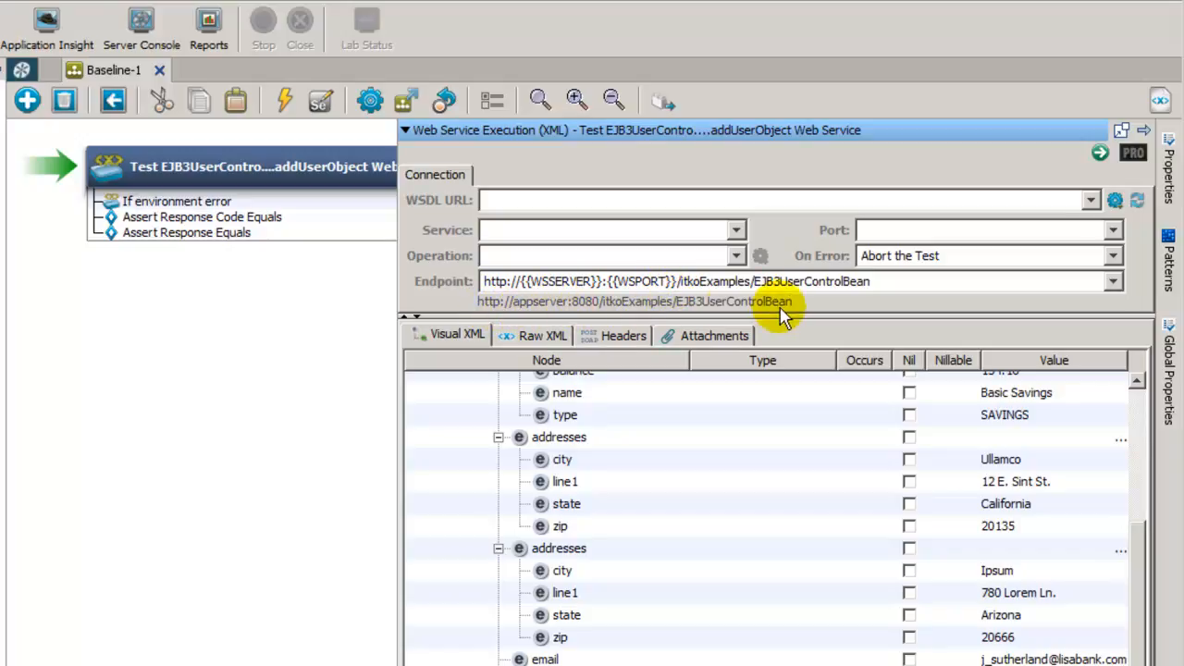
# - Filter the test's property list to Config Properties, review the server and port properties, and return to the test flow
pyautogui.click(1169, 174)
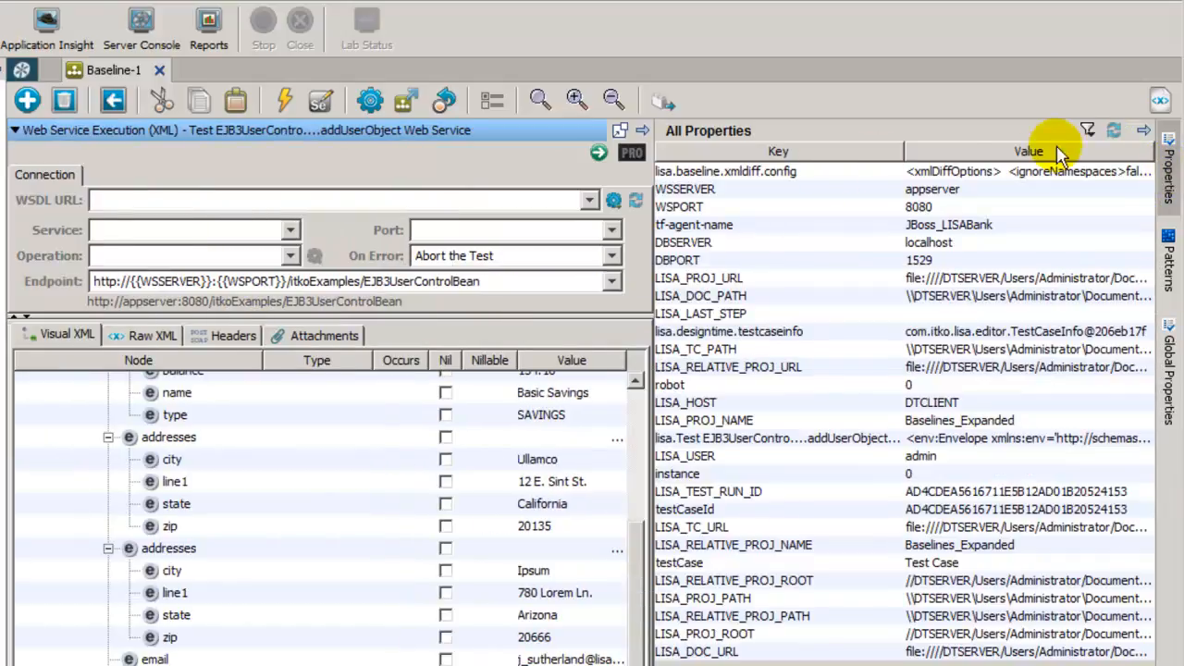
pyautogui.click(1086, 132)
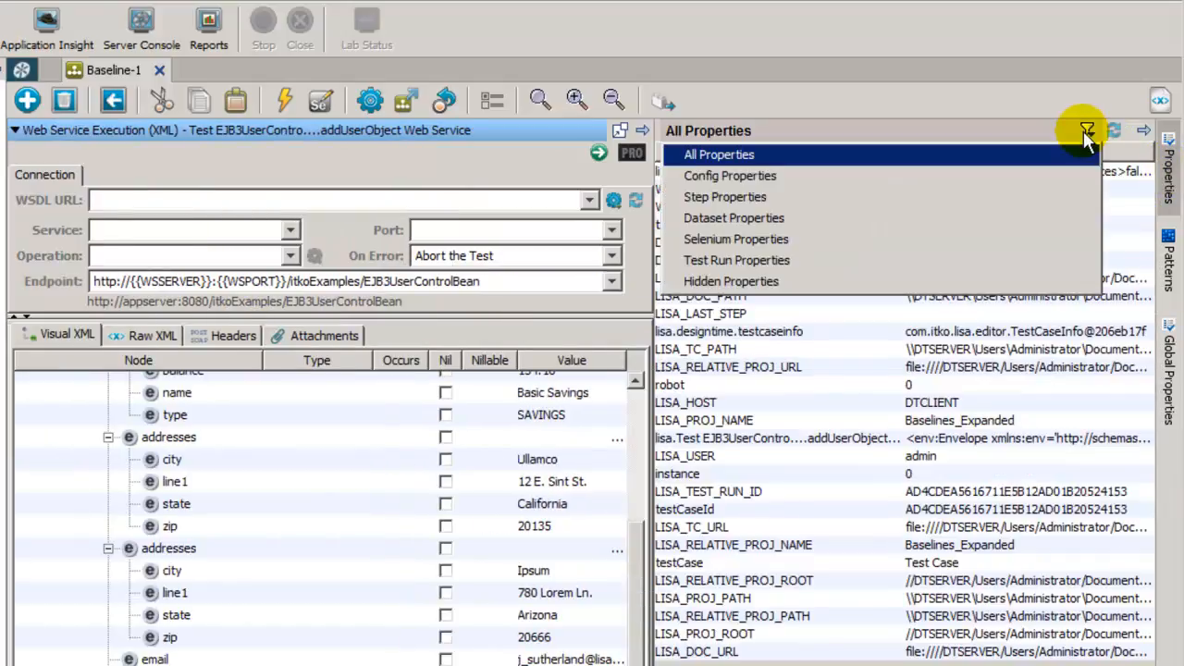
pyautogui.click(731, 175)
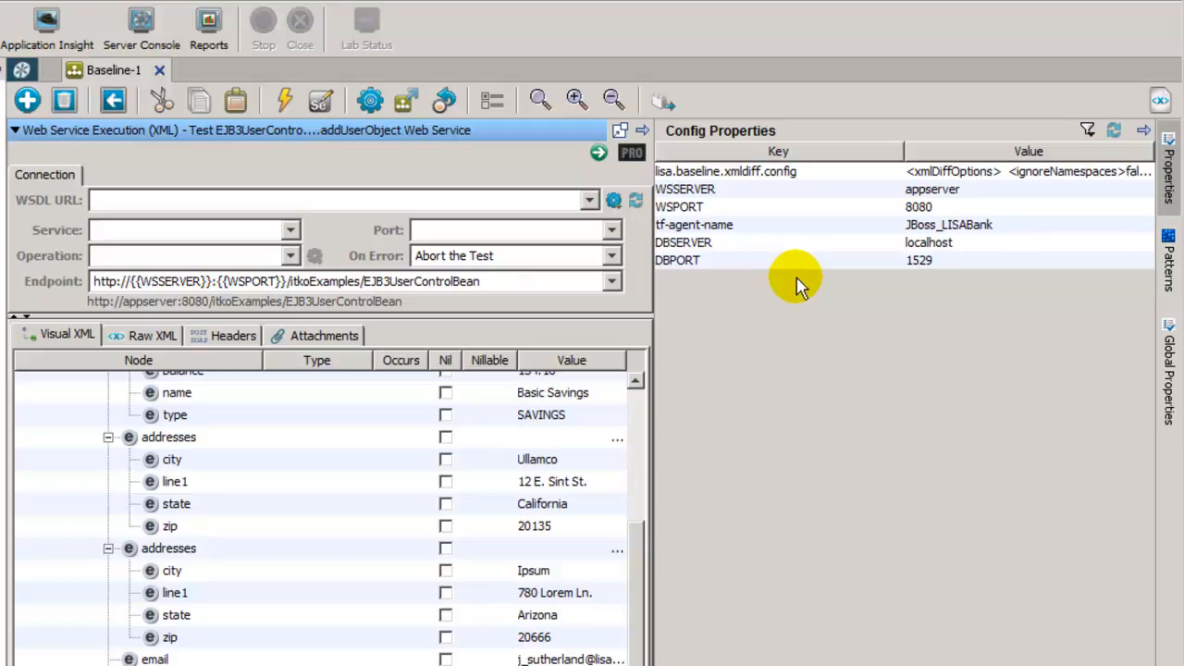
pyautogui.click(1166, 153)
pyautogui.click(1143, 130)
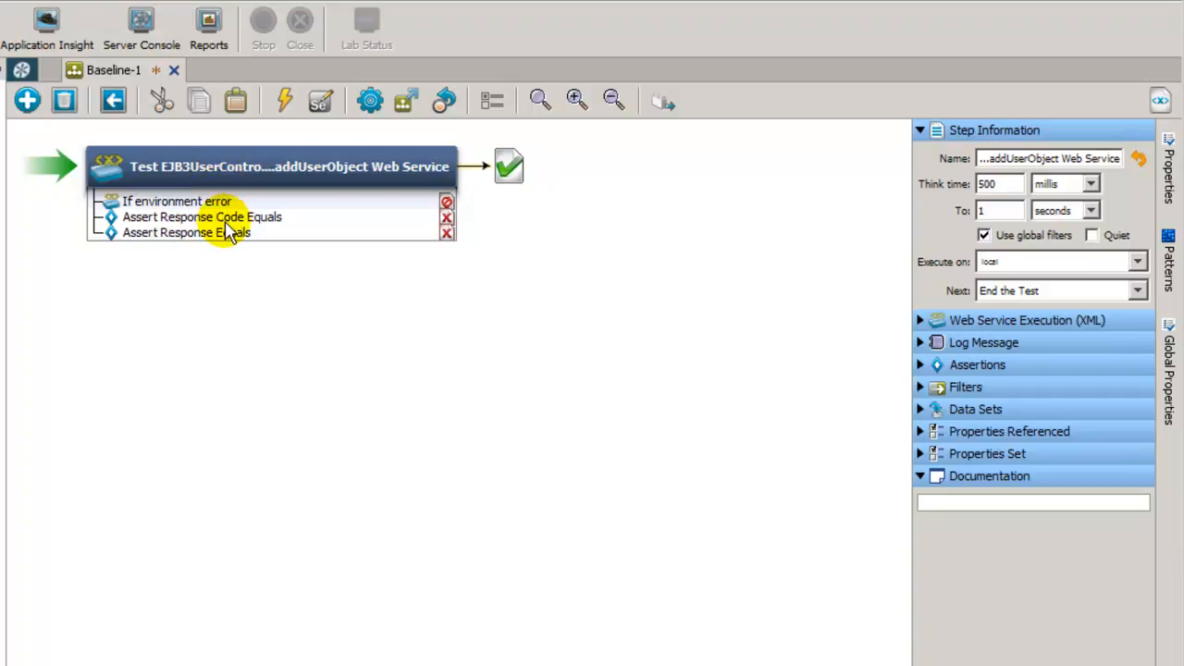
# - Expand the Assert Response Code Equals assertion of the web service step to examine its condition and expected code
pyautogui.click(223, 222)
pyautogui.click(227, 235)
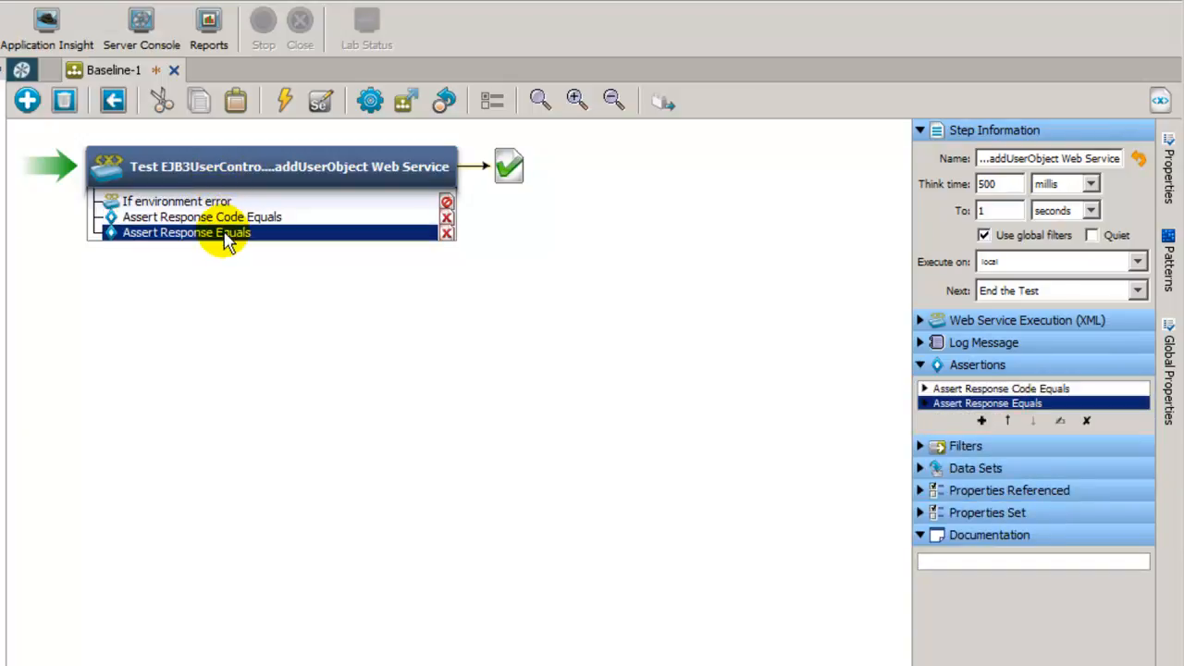
pyautogui.click(226, 219)
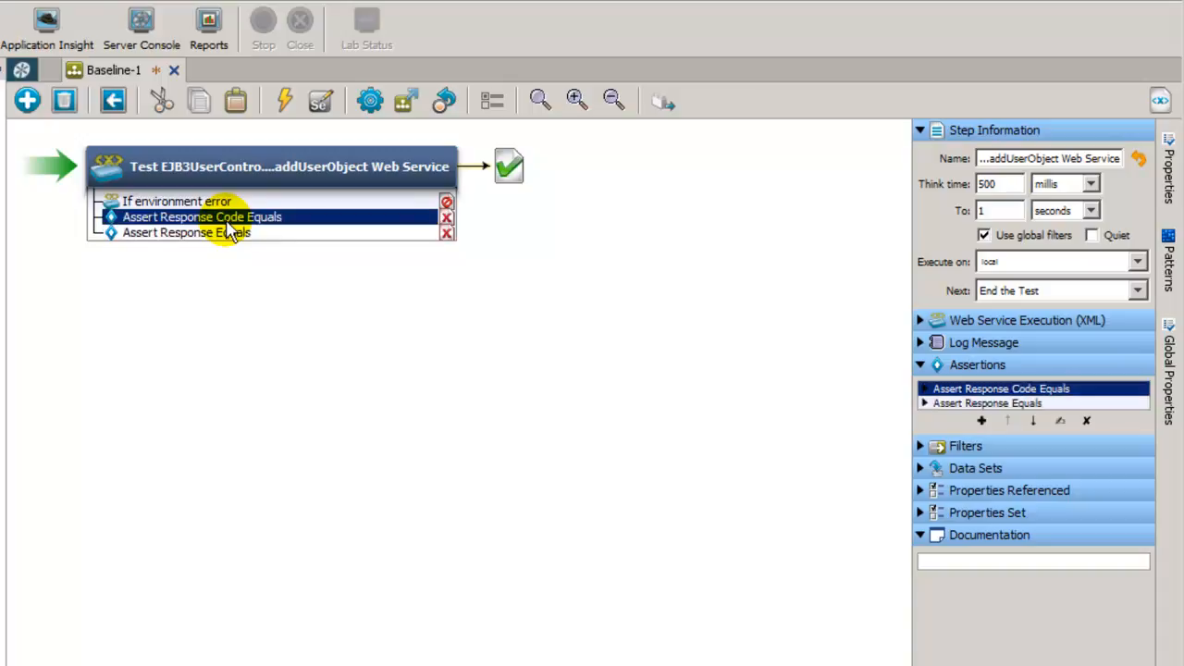
pyautogui.click(923, 389)
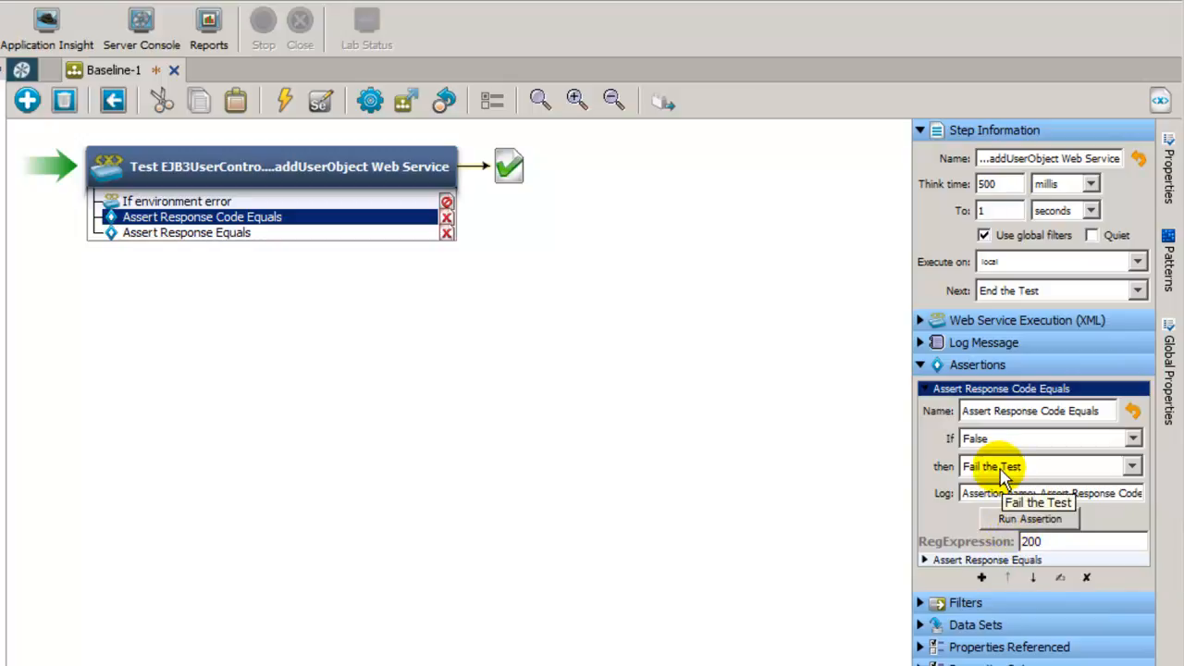
# - Open the Assert Response Equals comparison, widen its editor and format the Control XML
pyautogui.click(923, 560)
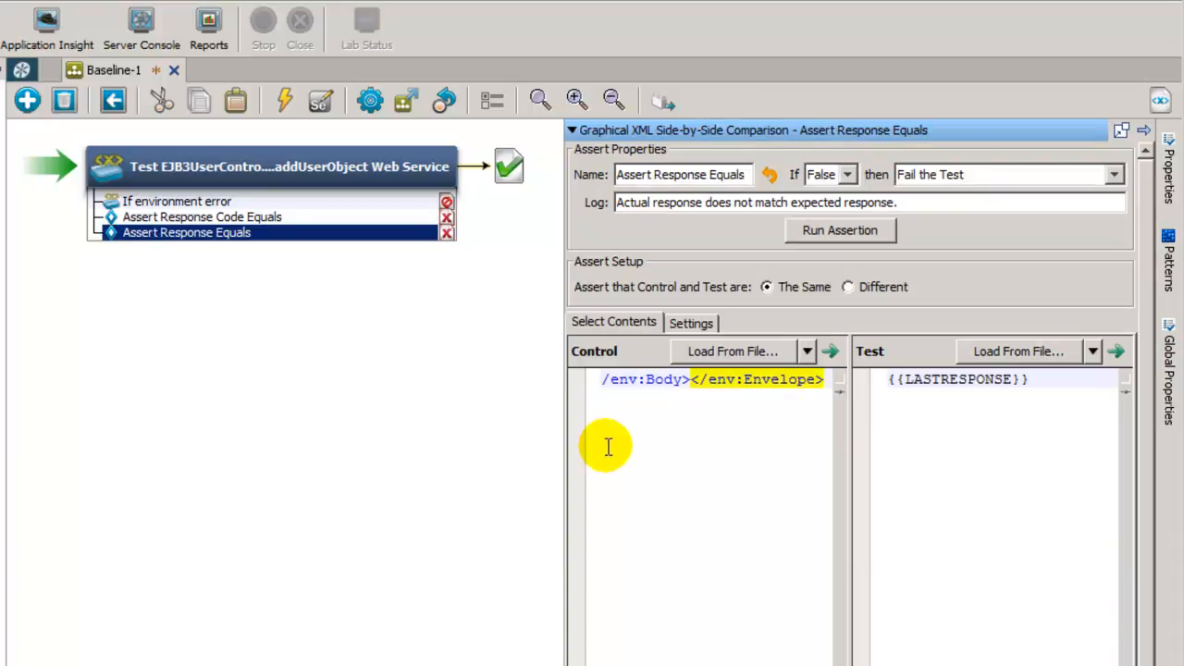
pyautogui.moveTo(562, 484); pyautogui.dragTo(350, 478)
pyautogui.rightClick(483, 383)
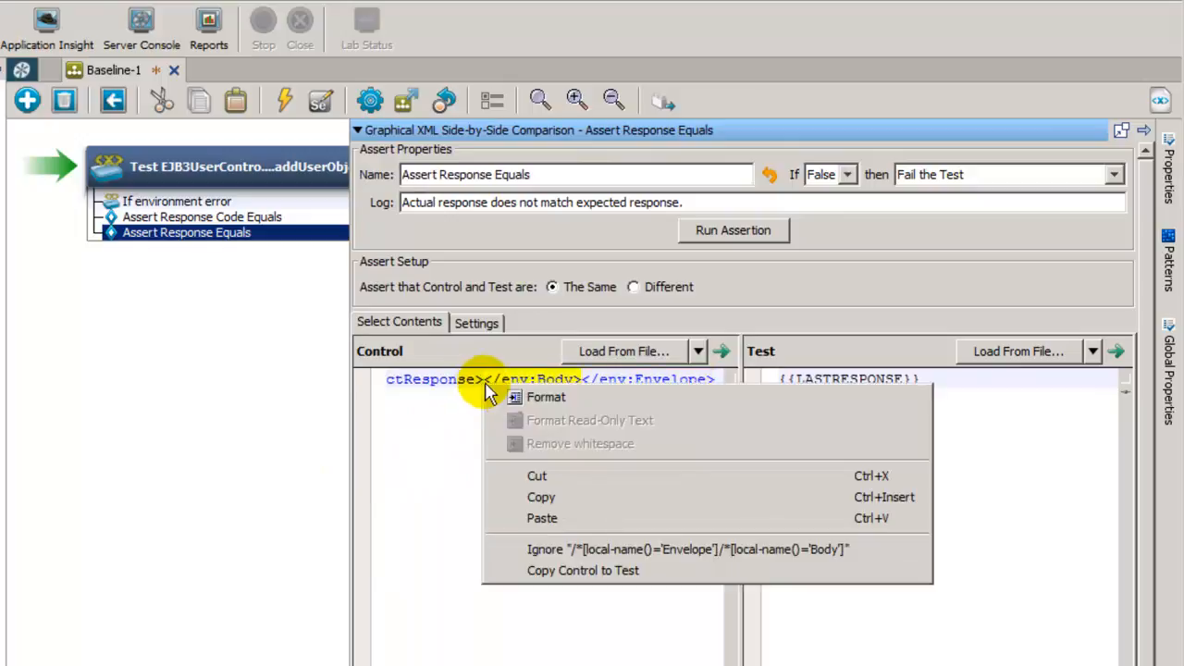
pyautogui.click(552, 401)
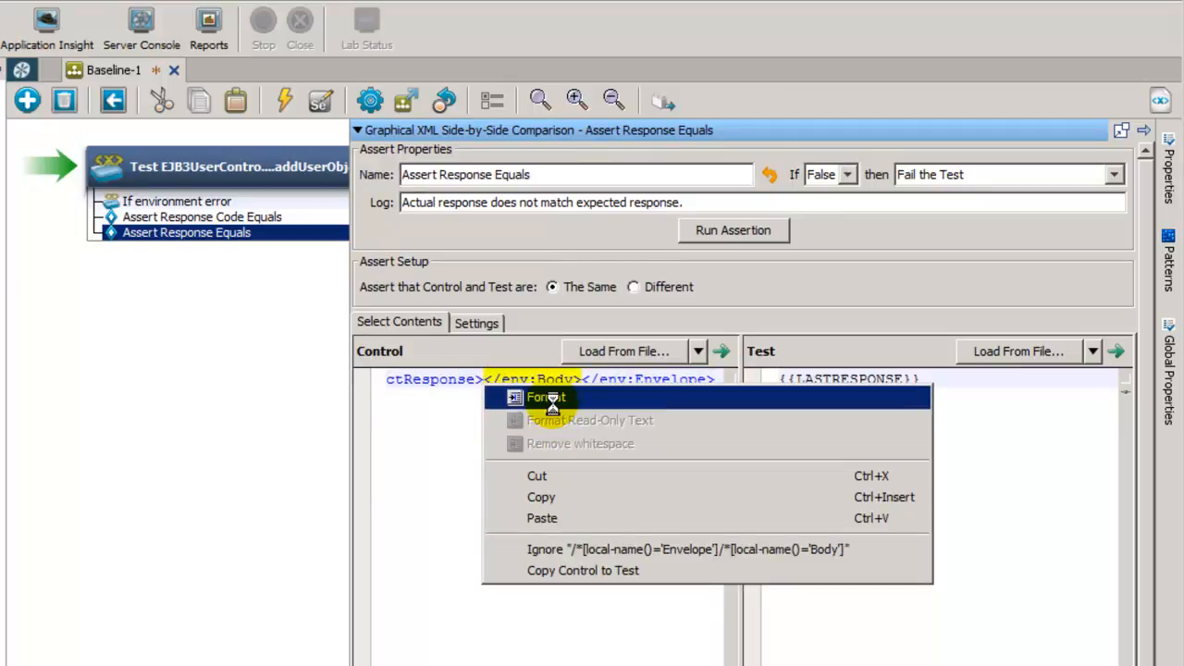
# - Review the formatted Control response against the Test content, and close the comparison editor
pyautogui.scroll(-10, 700, 459)
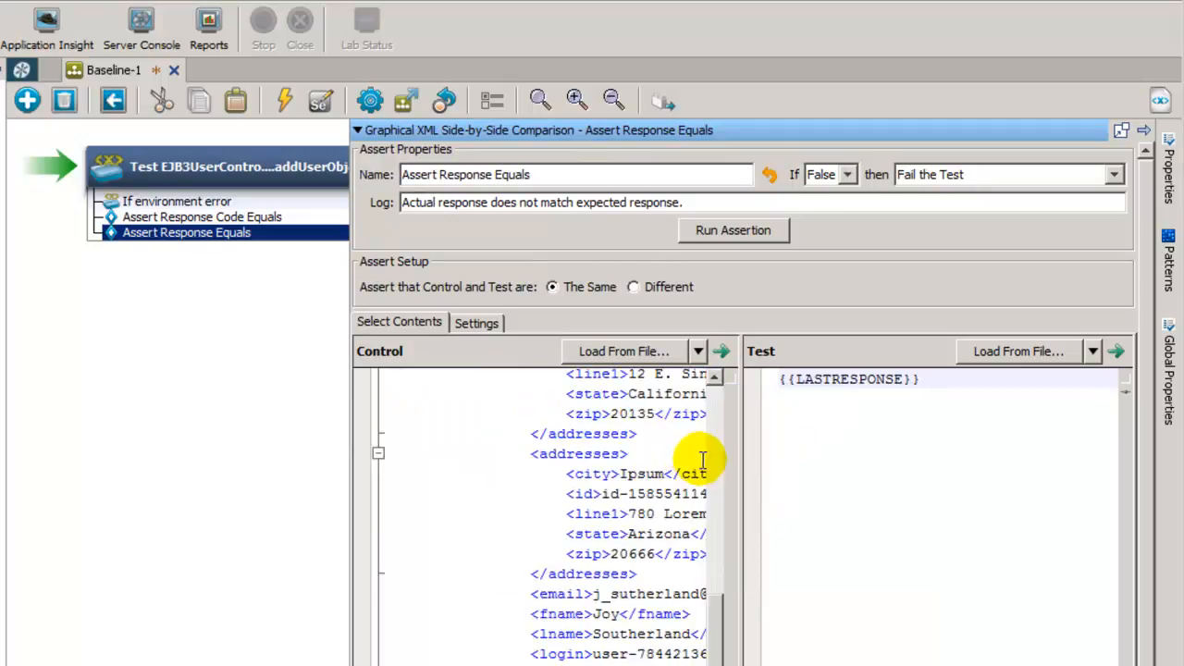
pyautogui.moveTo(714, 638); pyautogui.dragTo(728, 421)
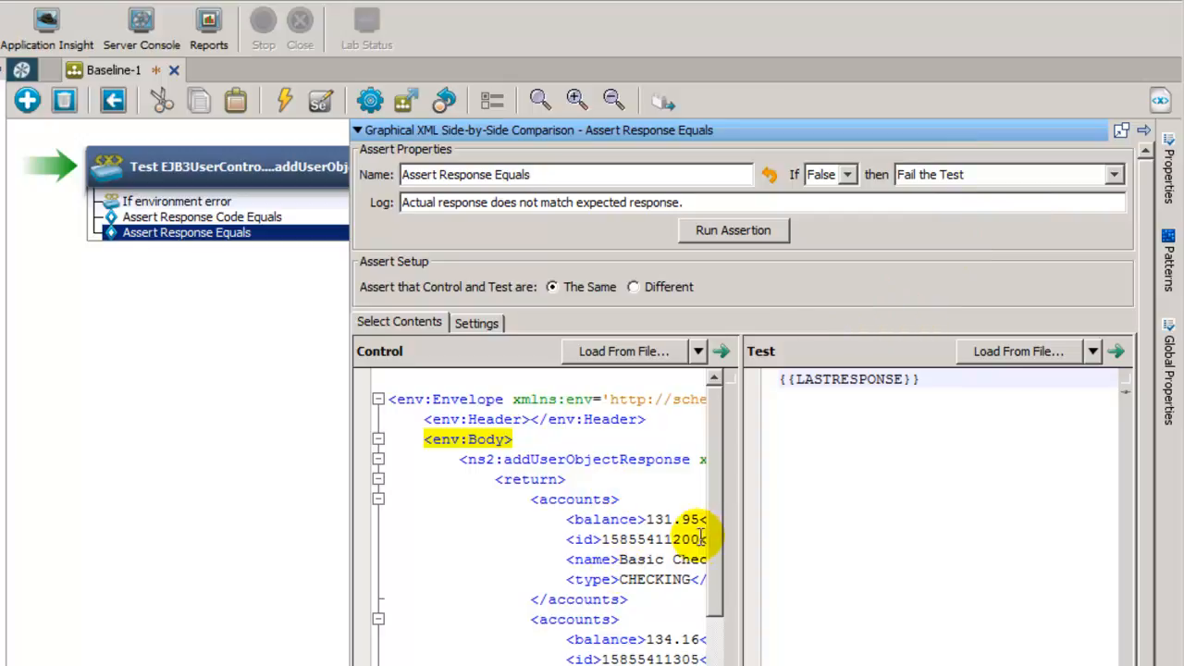
pyautogui.scroll(-7, 721, 615)
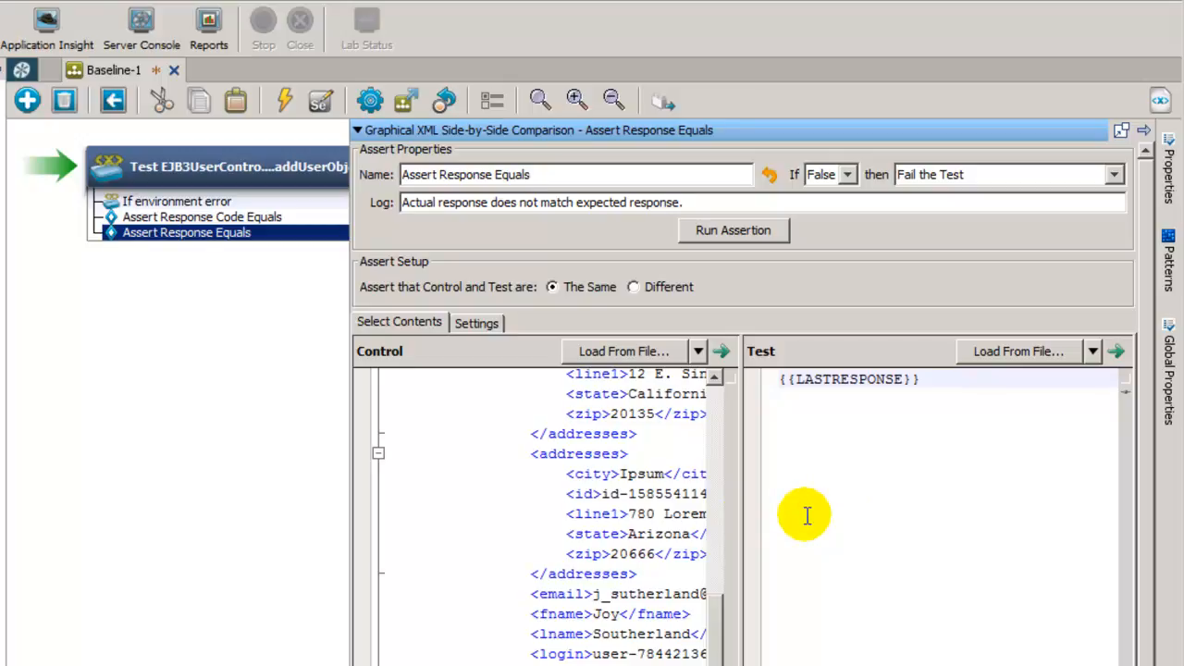
pyautogui.click(1144, 131)
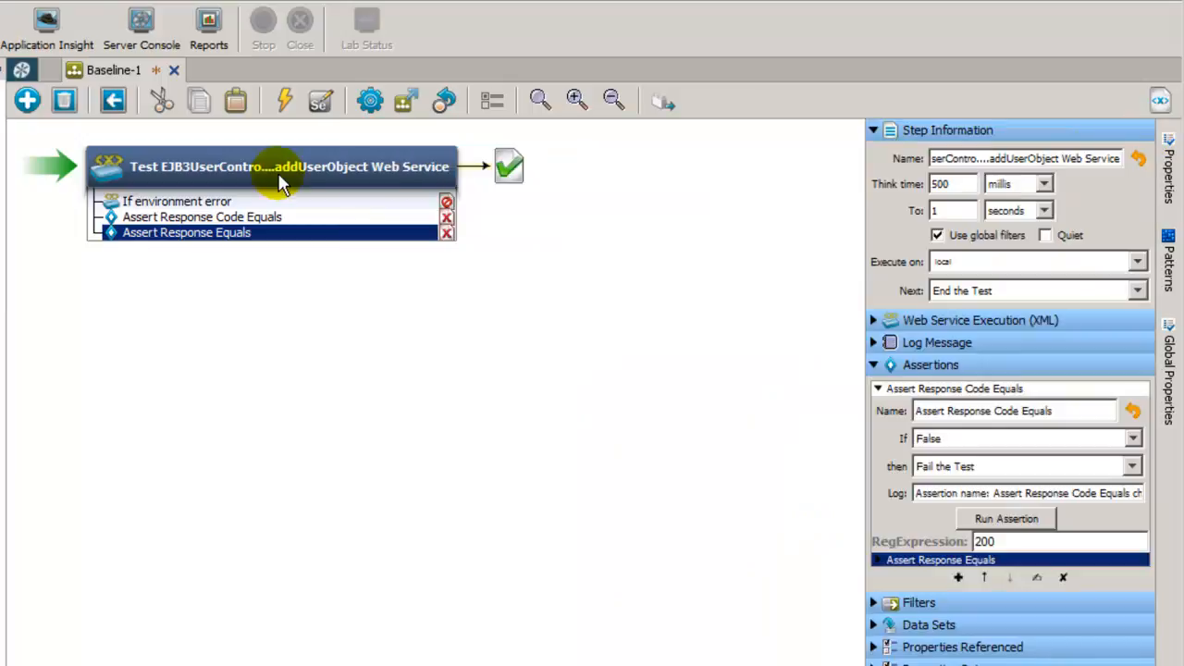